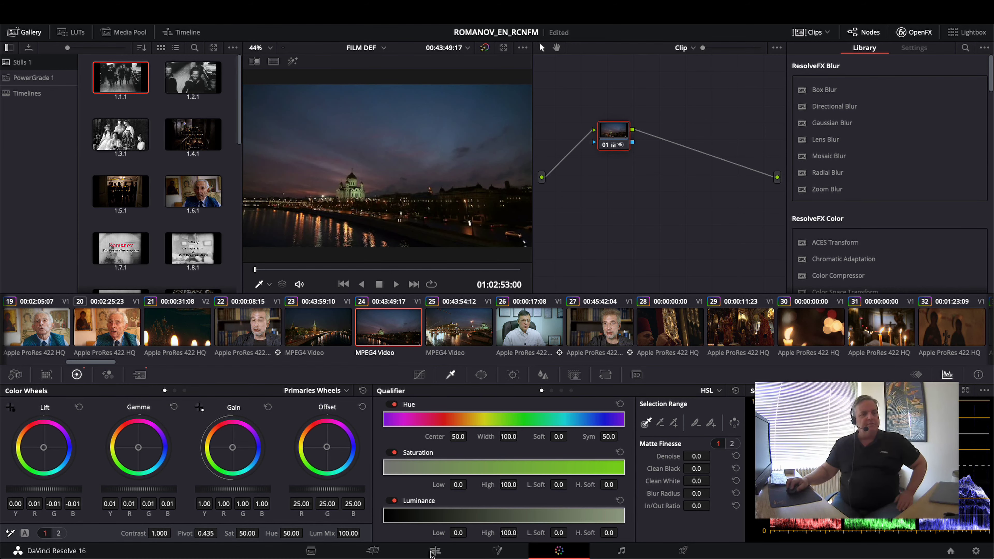
Create captions on the Subtitle 1 track of the edit timeline around 01:02:53:00, including one reading "test"
left_click(430, 552)
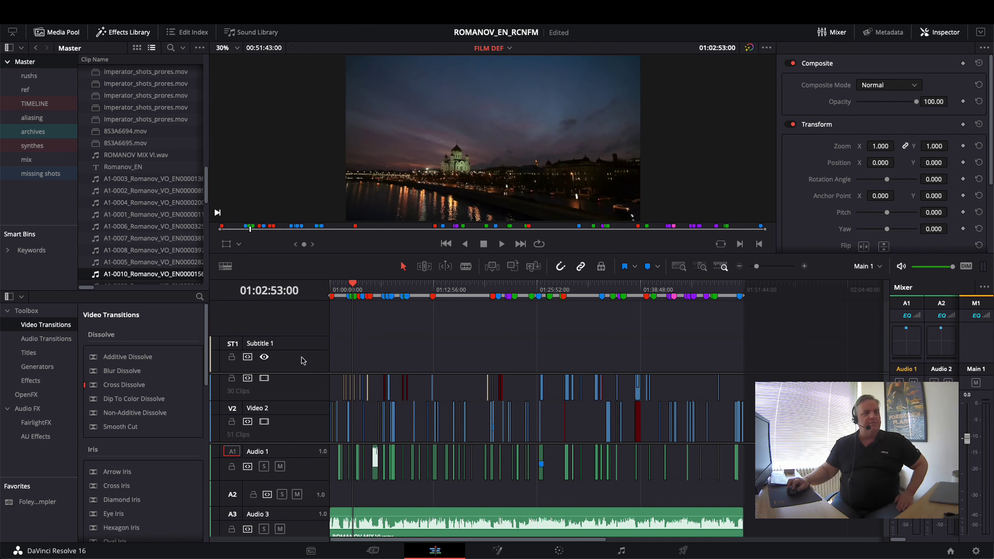
left_click(343, 353)
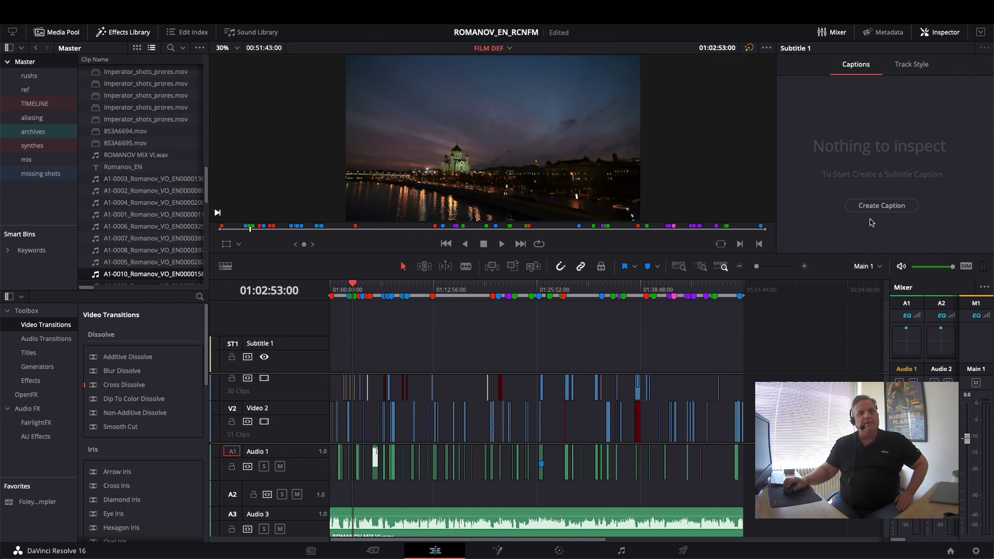
left_click(875, 206)
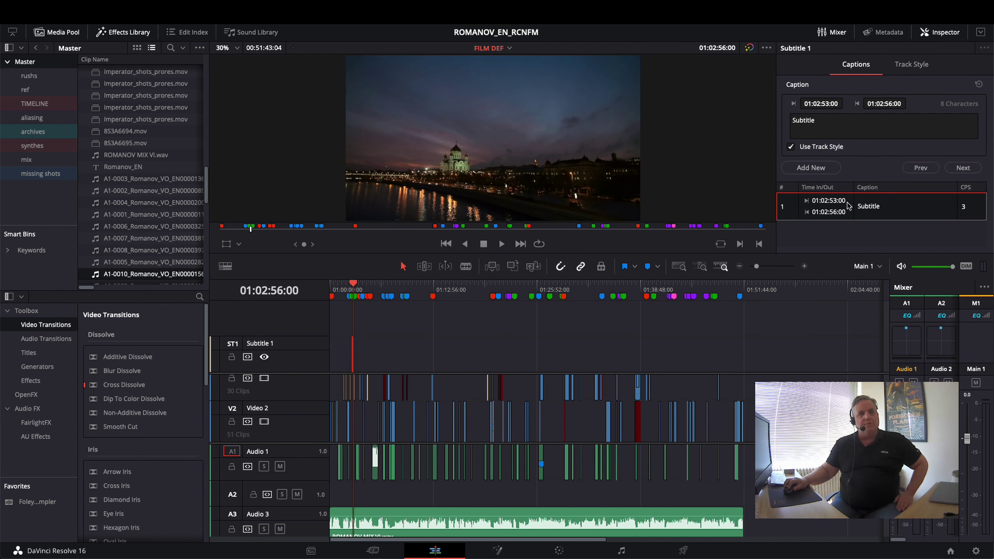
left_click(334, 366)
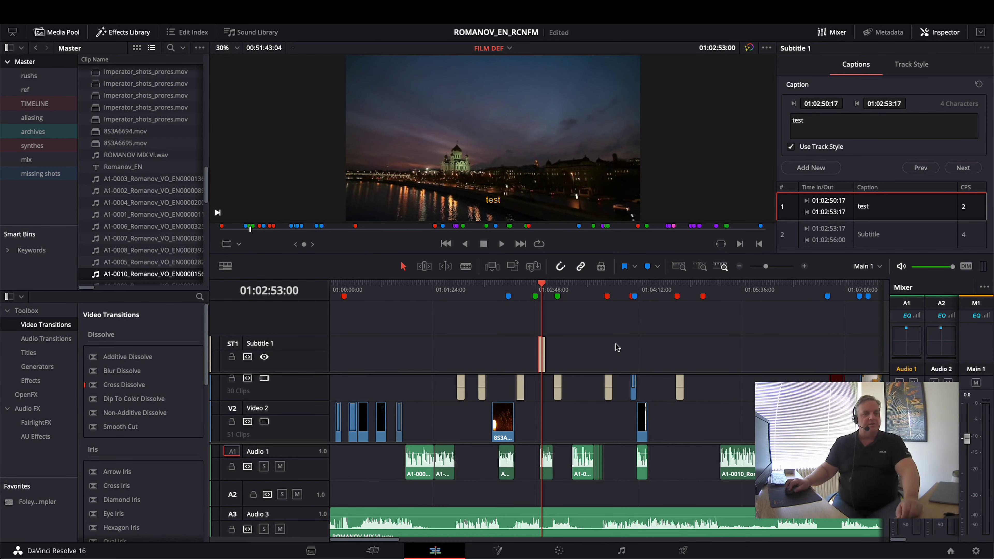
Delete the trial captions from the Subtitle 1 track and save the project
left_click_drag(578, 368, 566, 350)
key("Delete")
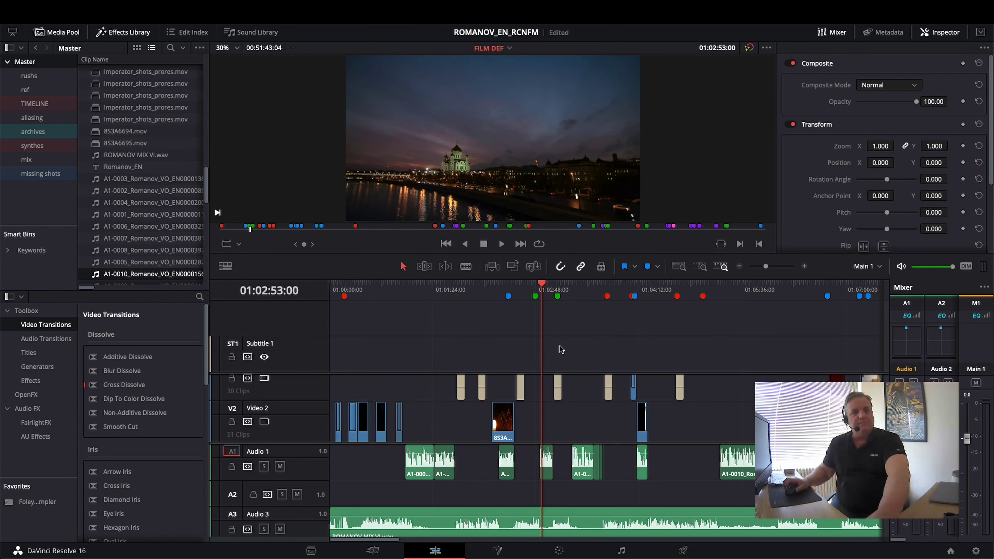
key("super+s")
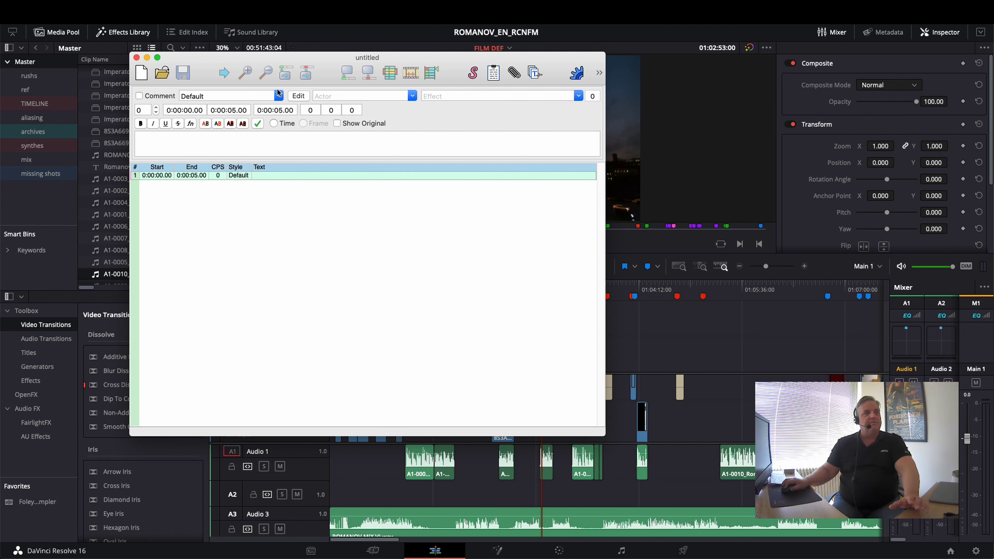
Close the untitled subtitle editor document and import the subtitle file Romanov.srt from the Desktop into the project's Master bin
left_click(136, 58)
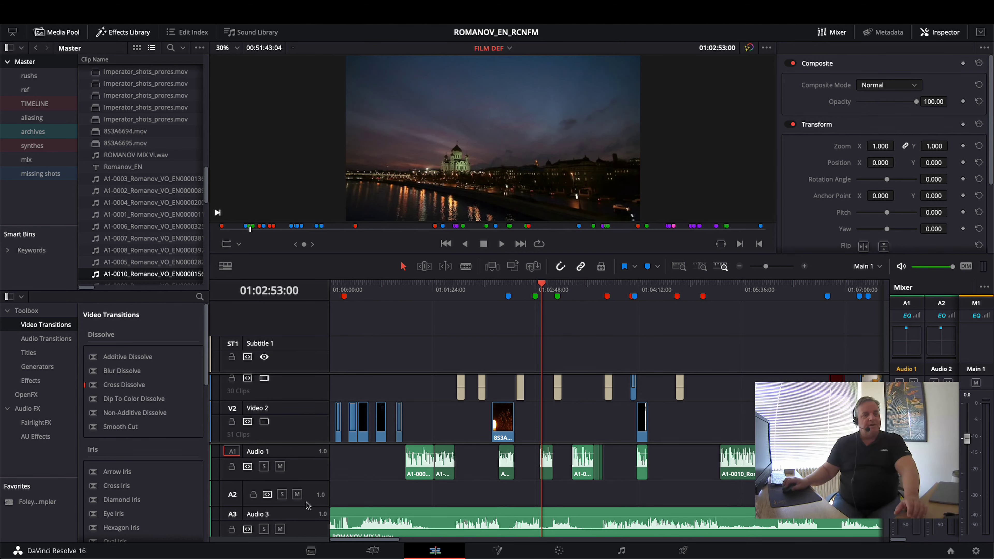
left_click(310, 552)
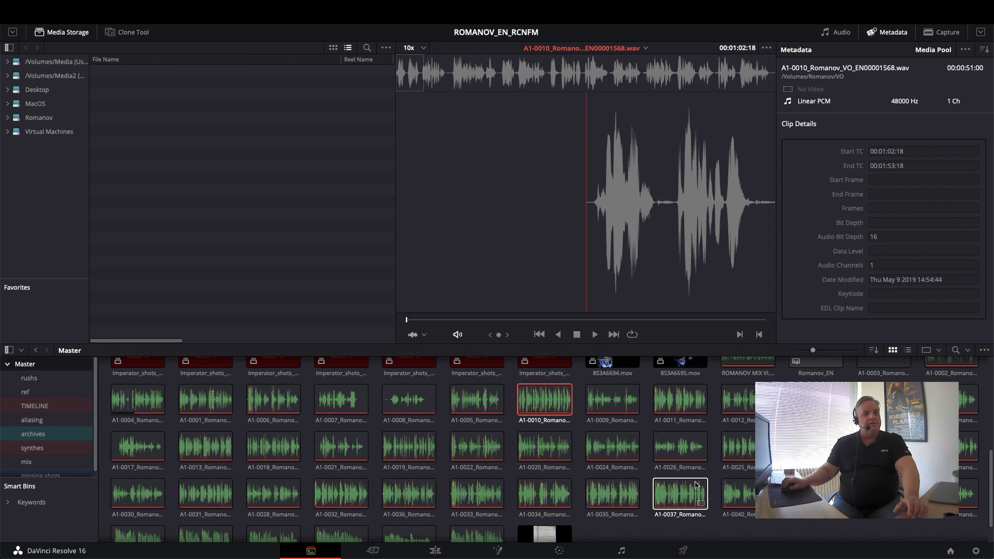
right_click(614, 524)
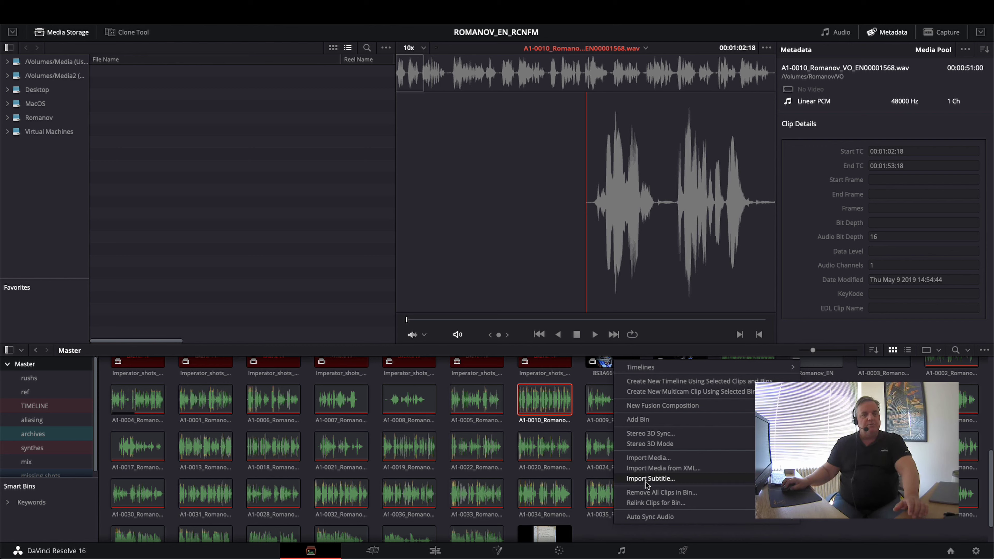
key("Escape")
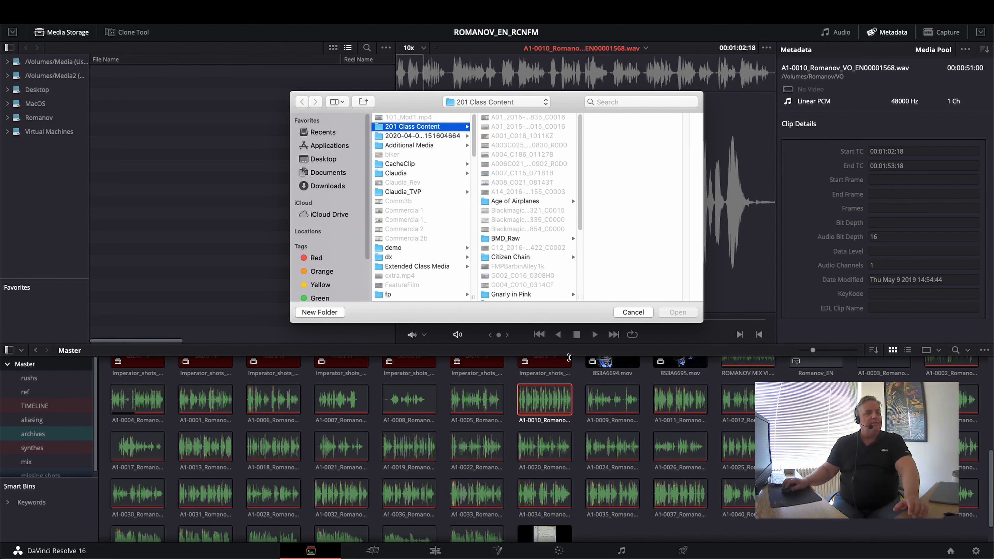
key("super+shift+d")
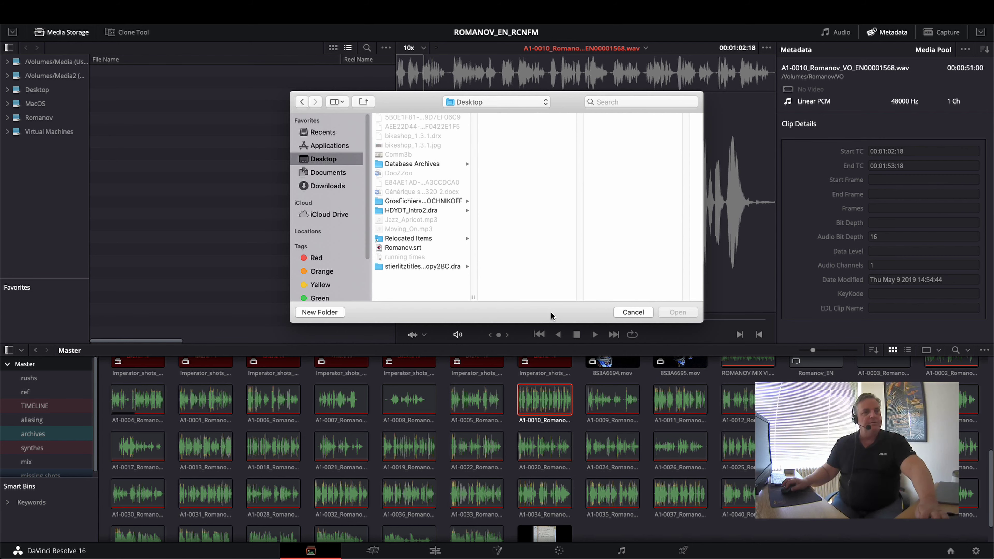
left_click(394, 248)
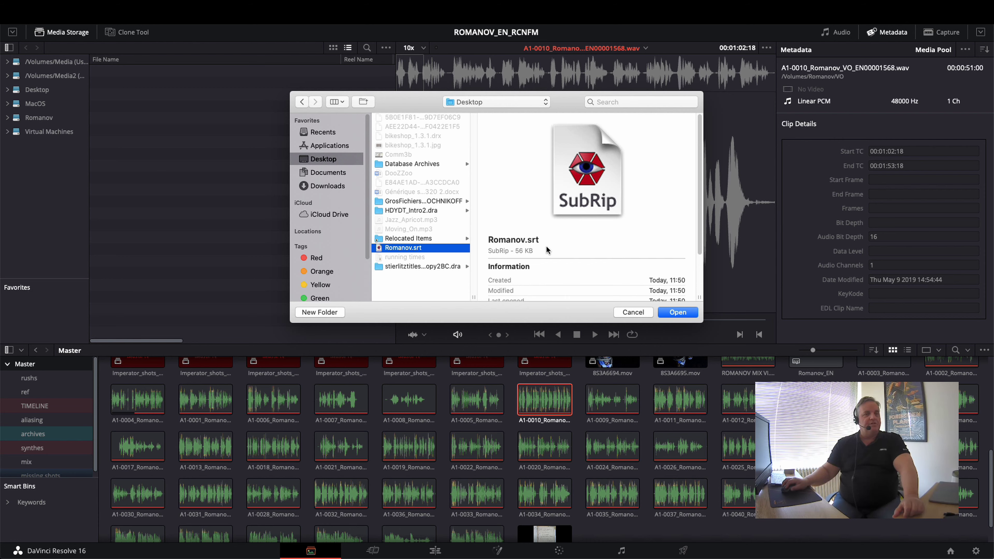
left_click(678, 312)
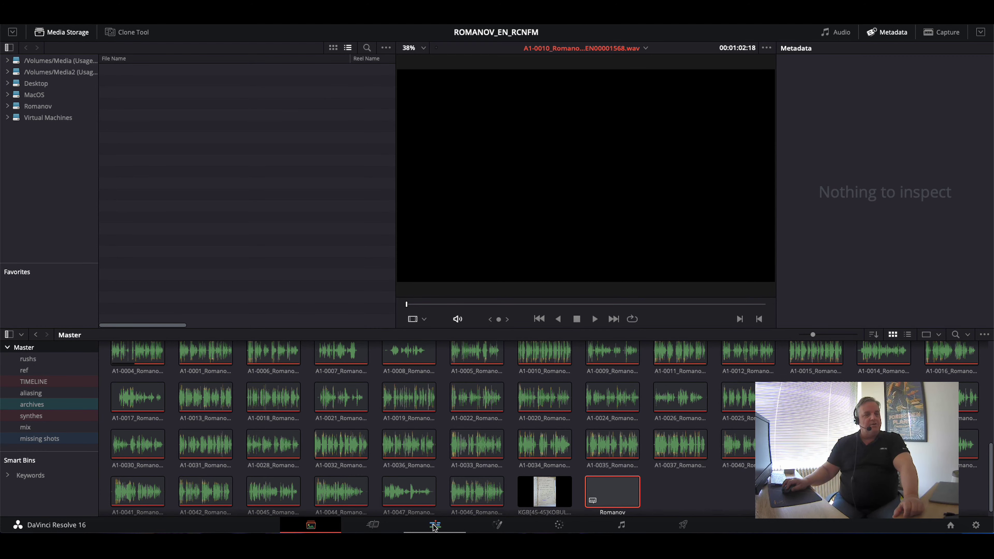
Place the imported Romanov subtitle clip on the Subtitle 1 track of the FILM DEF edit timeline
left_click(434, 526)
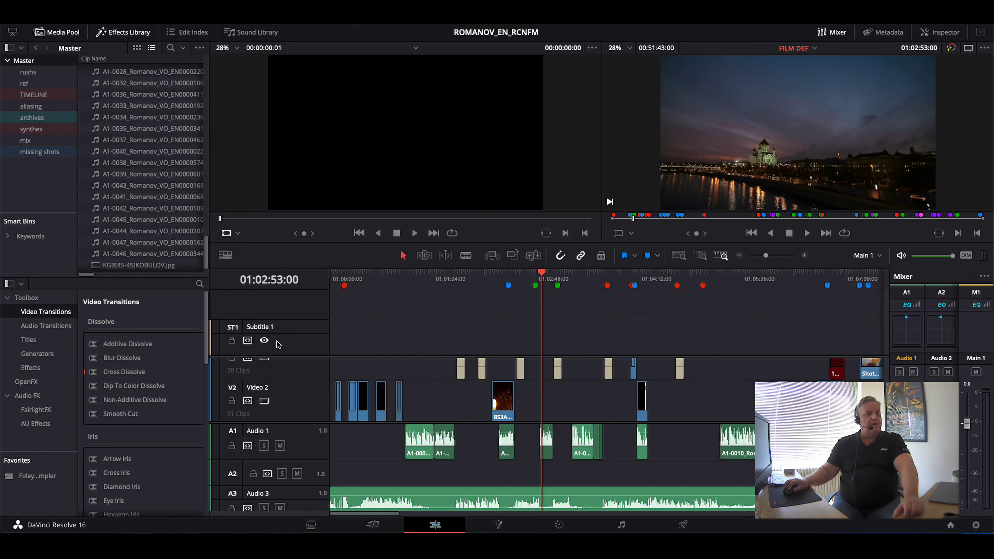
right_click(278, 309)
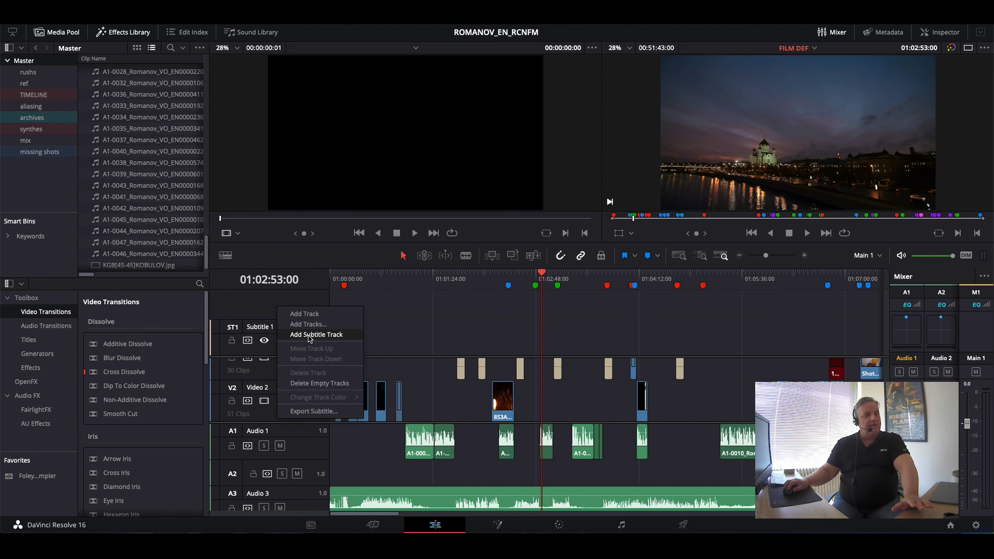
left_click(441, 292)
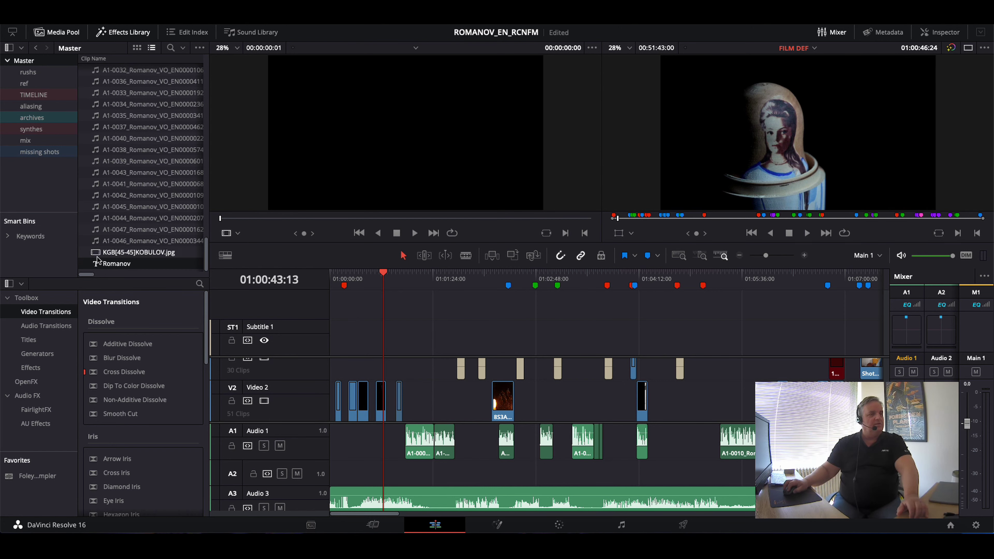
left_click(104, 263)
left_click_drag(104, 264, 565, 345)
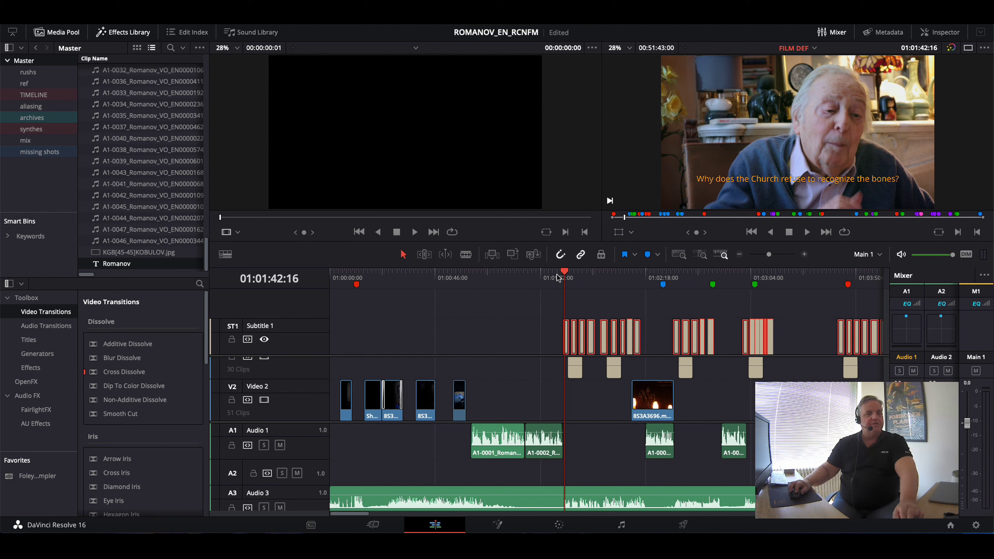
Play the first interview section to check the imported subtitles against the picture, and deselect the subtitle clips
key("space")
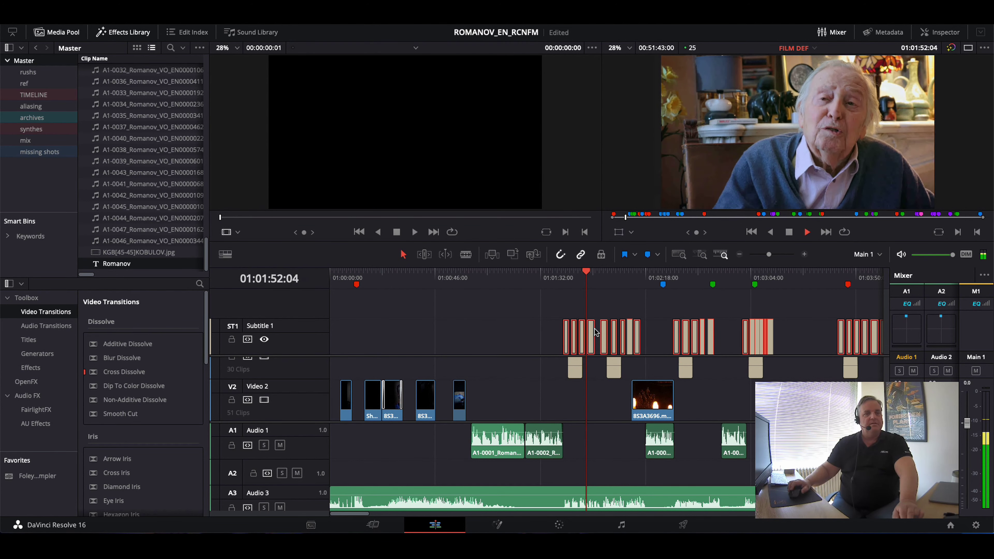
key("space")
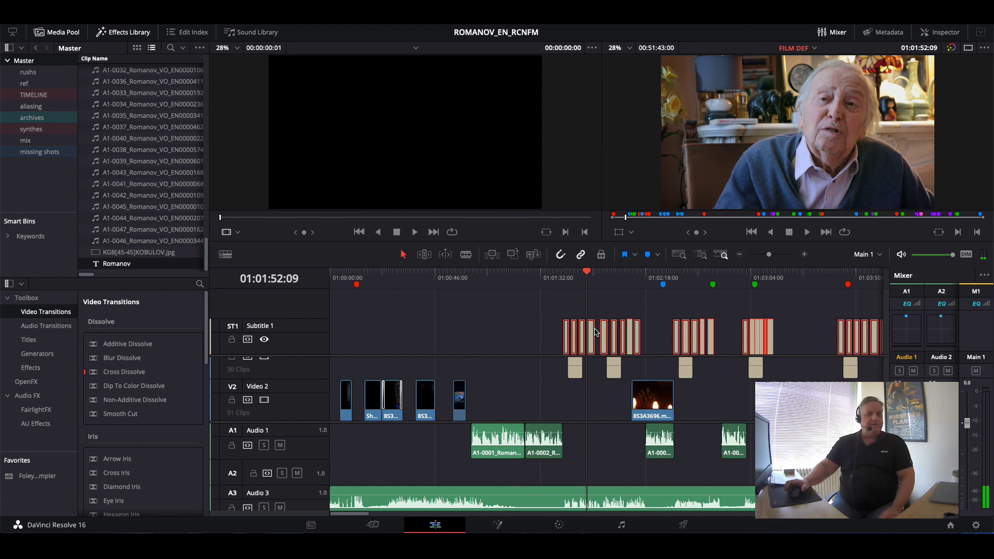
left_click(450, 340)
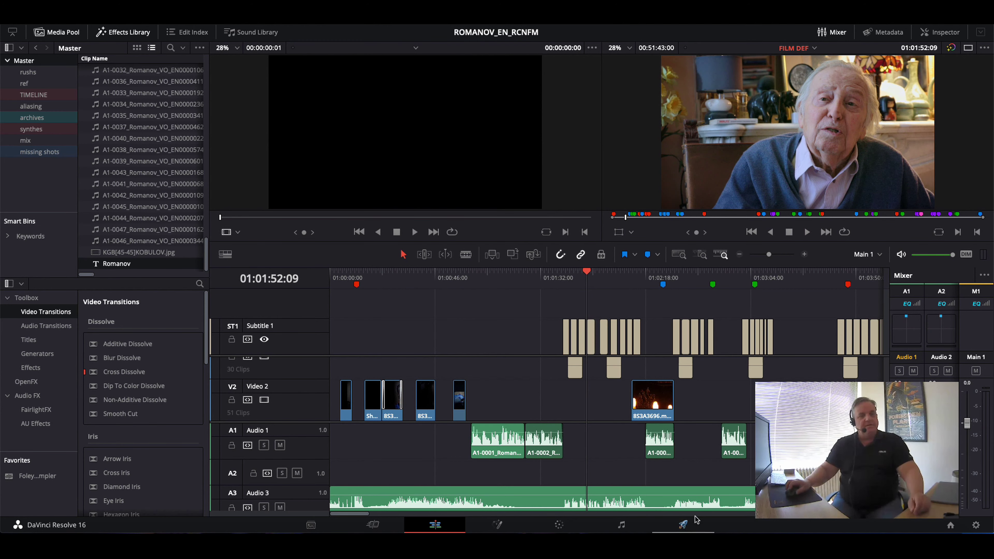
Enable subtitle export in the subtitle settings of the custom render
left_click(682, 524)
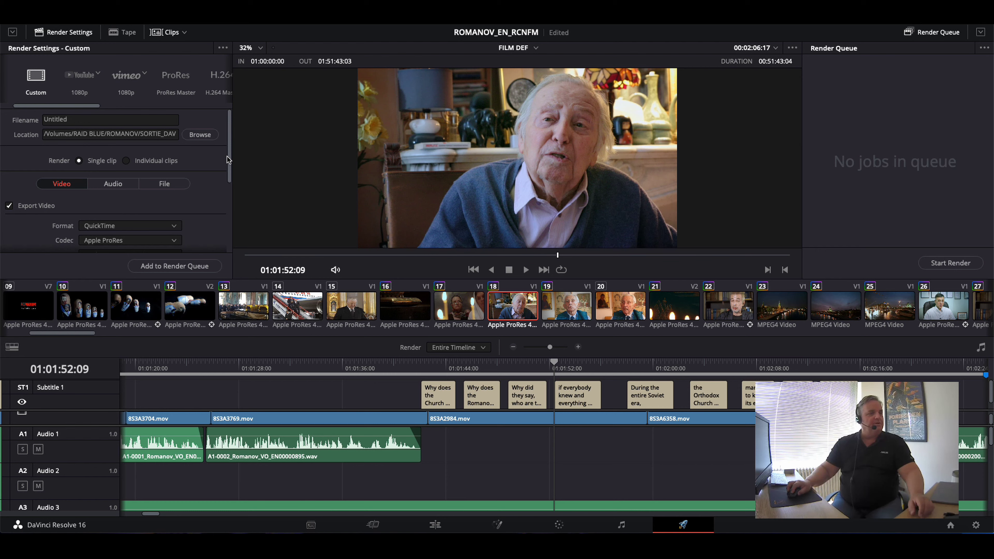
scroll(229, 159, "down", 5)
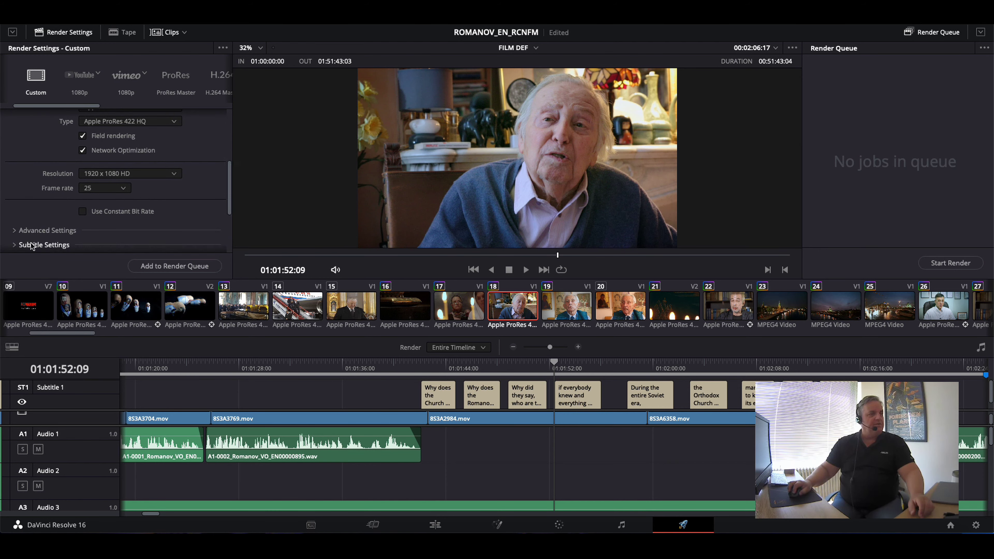
left_click(15, 246)
left_click_drag(226, 194, 234, 232)
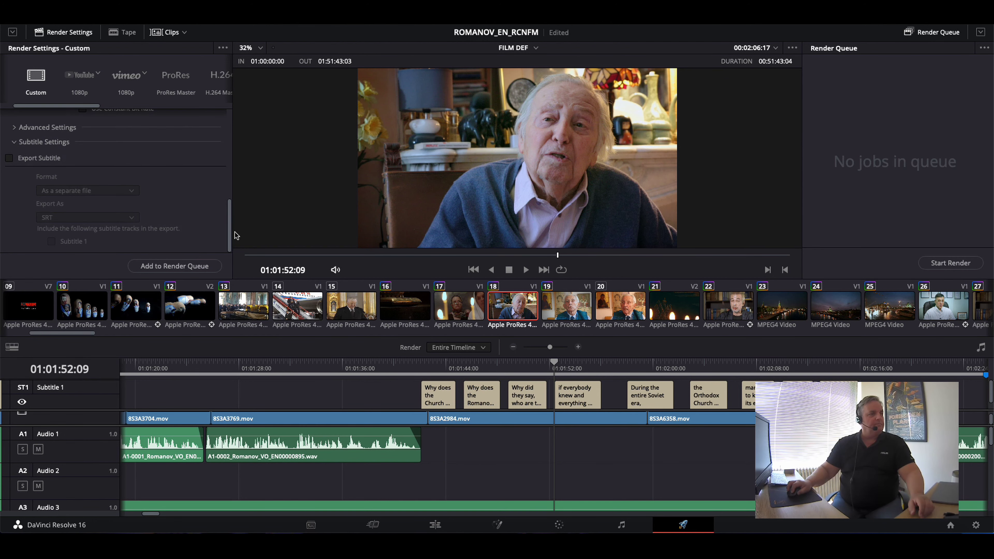
left_click(8, 162)
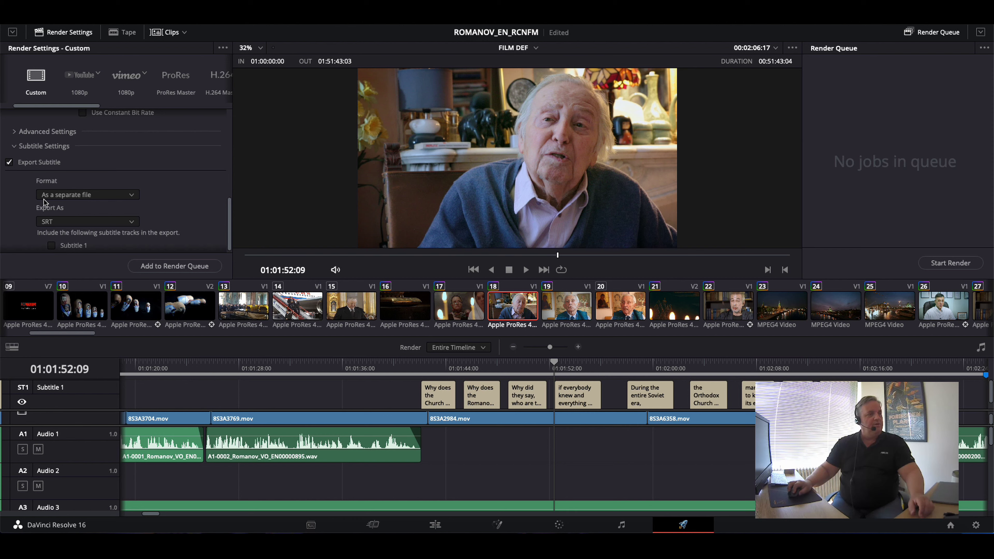
Review the subtitle export format choices and set the format to Burn into video
left_click(80, 196)
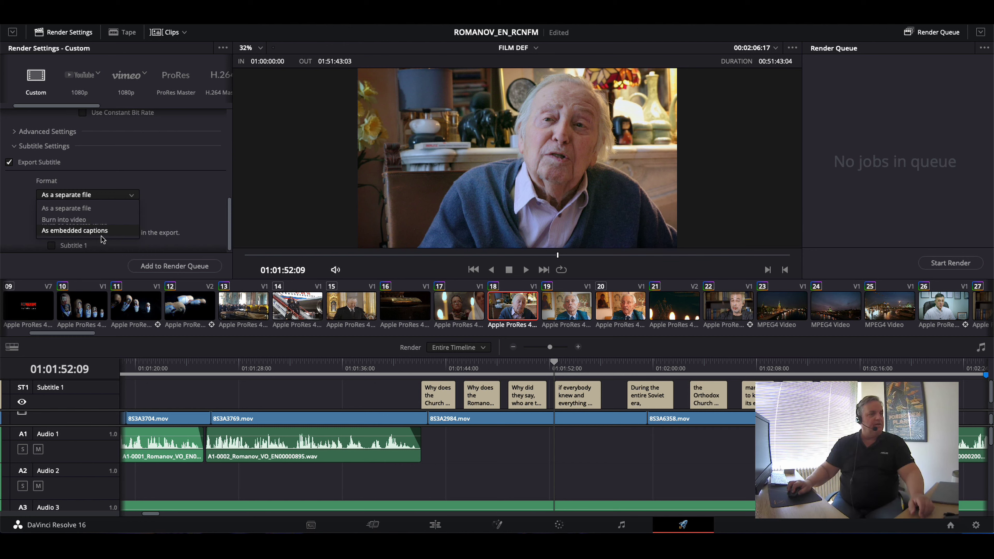
left_click(201, 184)
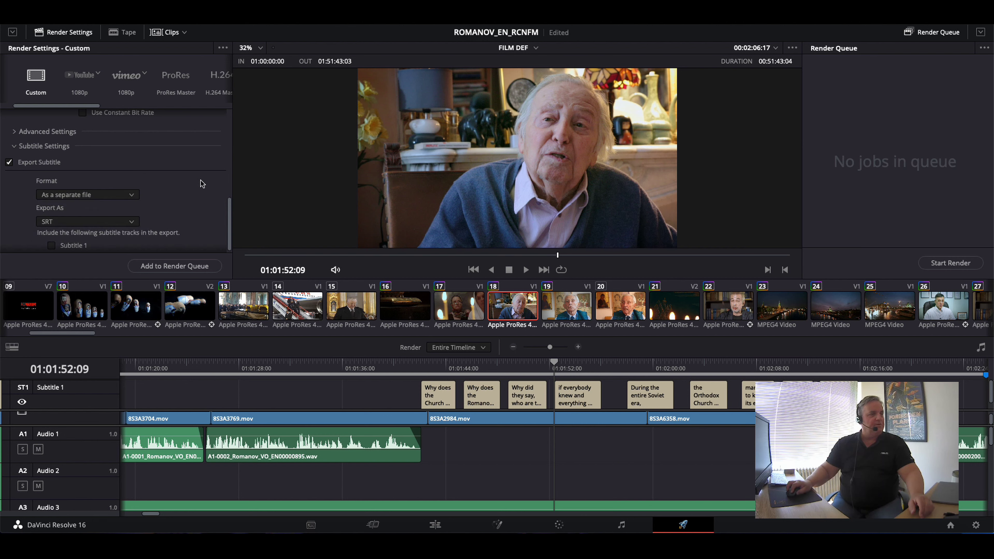
left_click_drag(230, 210, 231, 245)
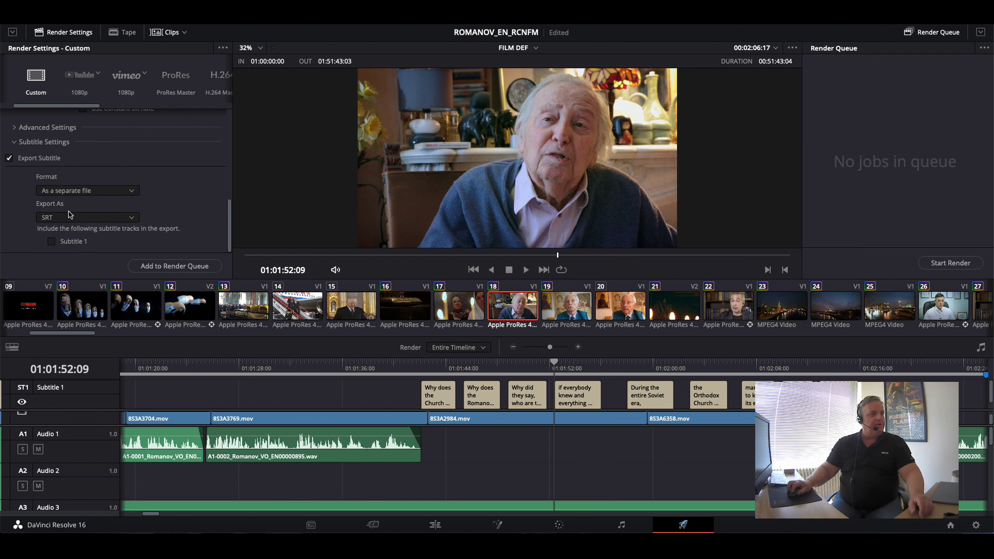
left_click(62, 192)
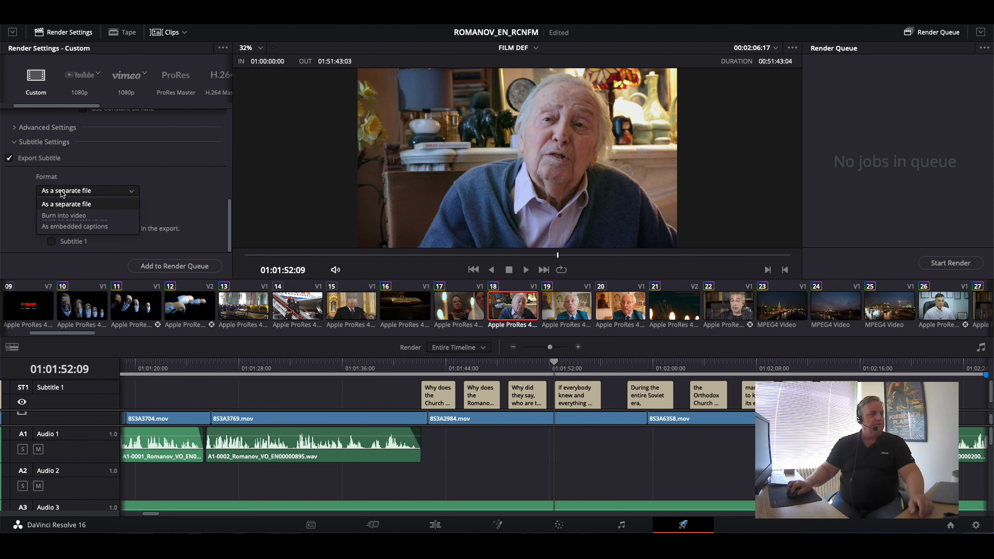
left_click(72, 215)
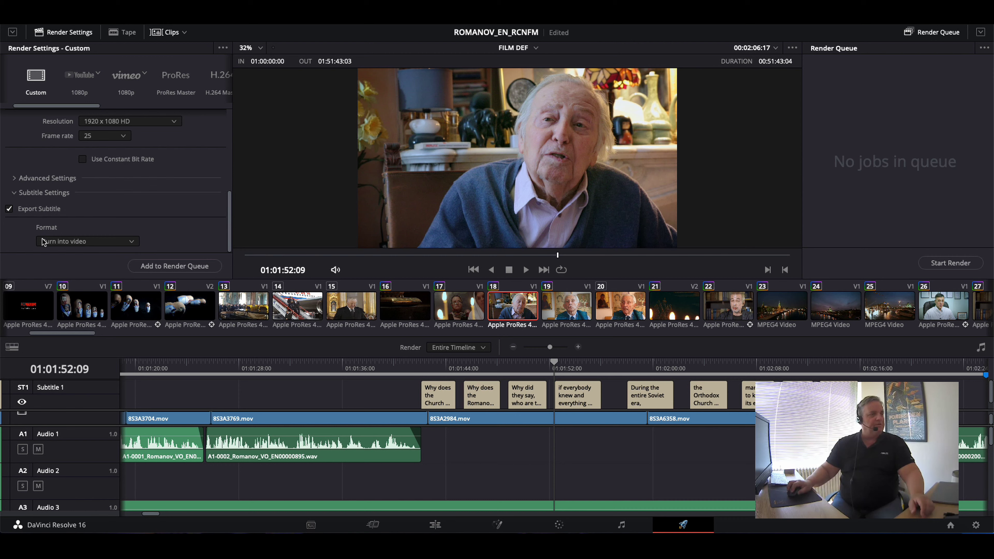
Set the subtitle export format to As a separate file
left_click(58, 242)
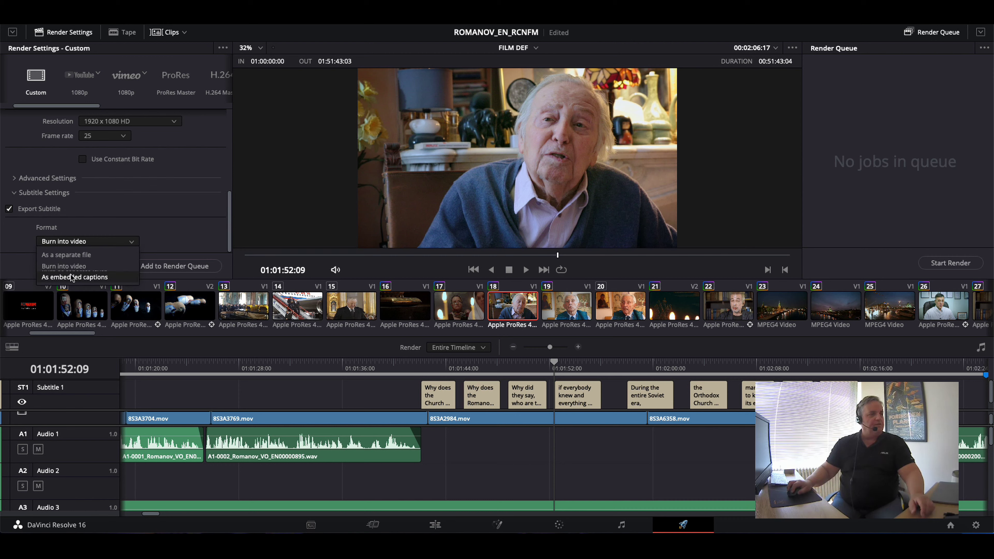
left_click(65, 255)
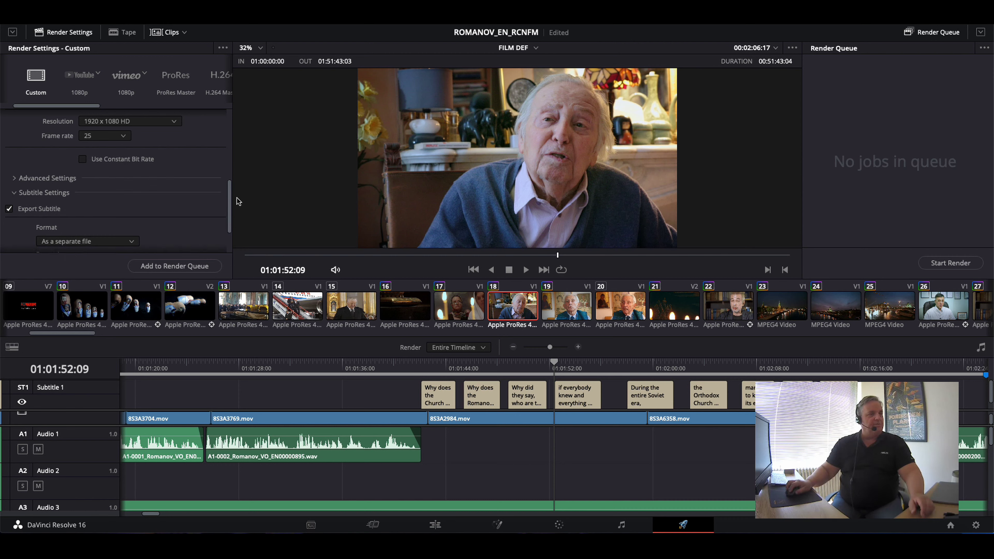
left_click_drag(230, 204, 230, 225)
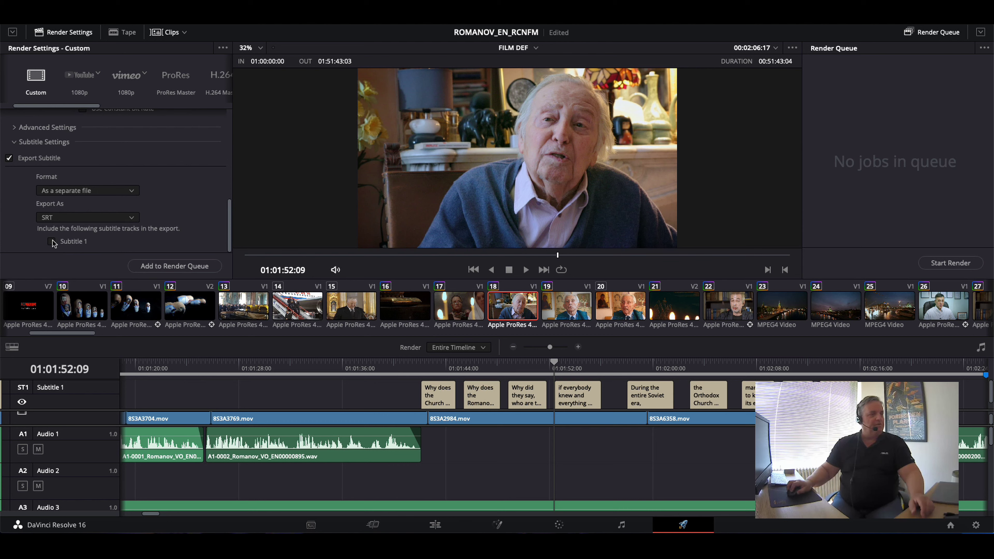